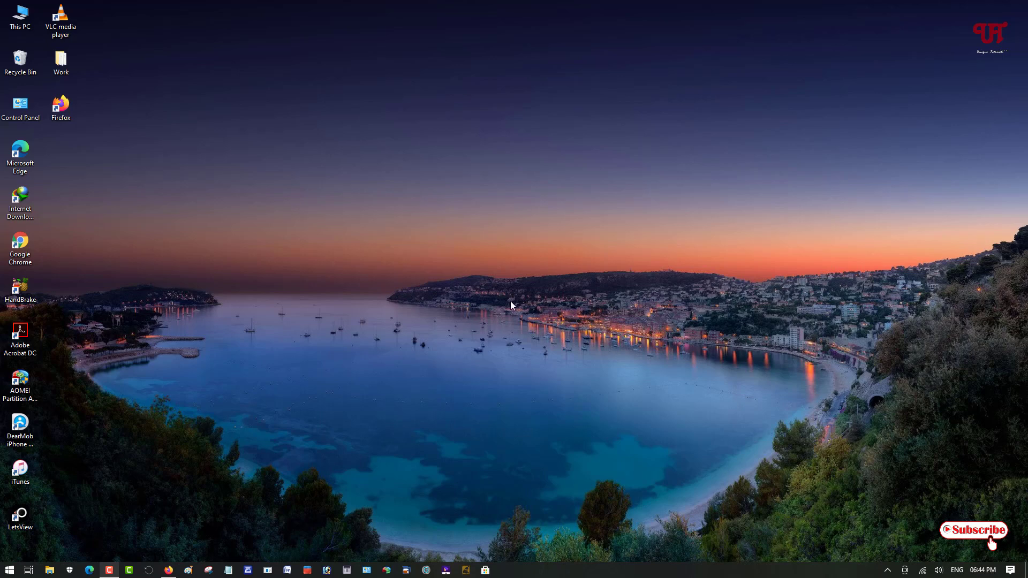
Step: Search the Microsoft Store for "paint", check the suggested apps, and close the Store
{"action": "left_click", "coordinate": [485, 570]}
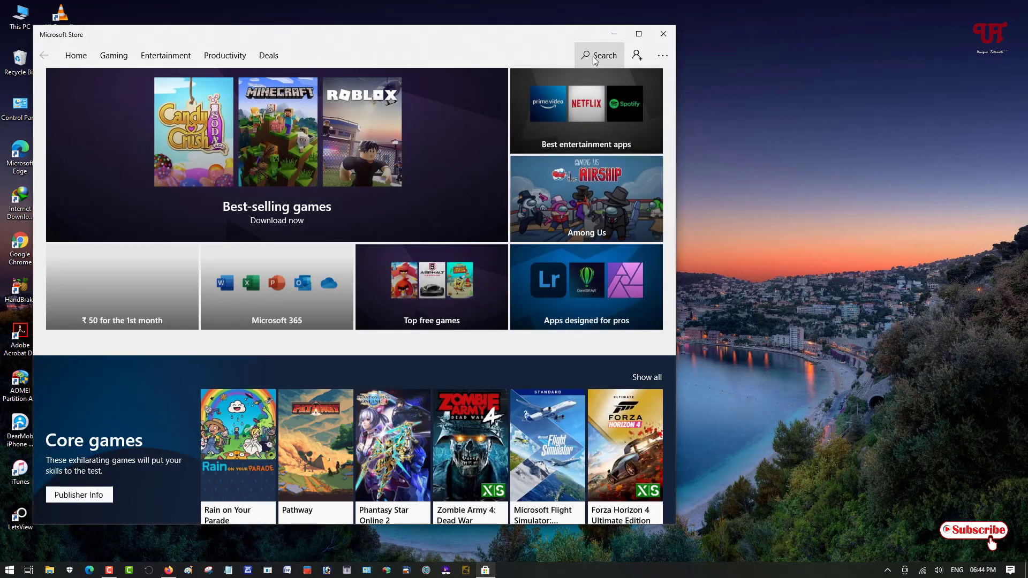
{"action": "left_click", "coordinate": [599, 55]}
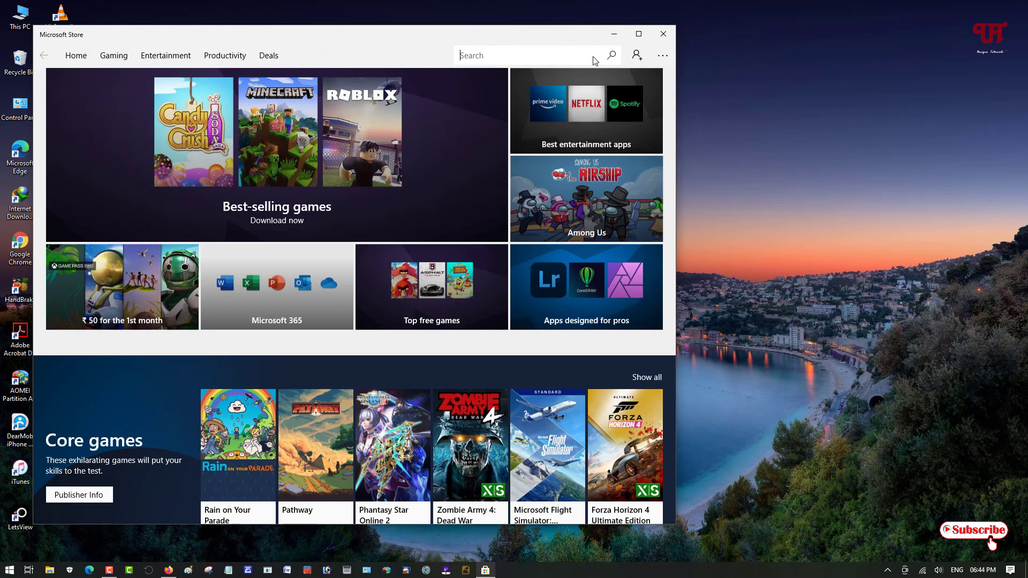
{"action": "type", "text": "paint"}
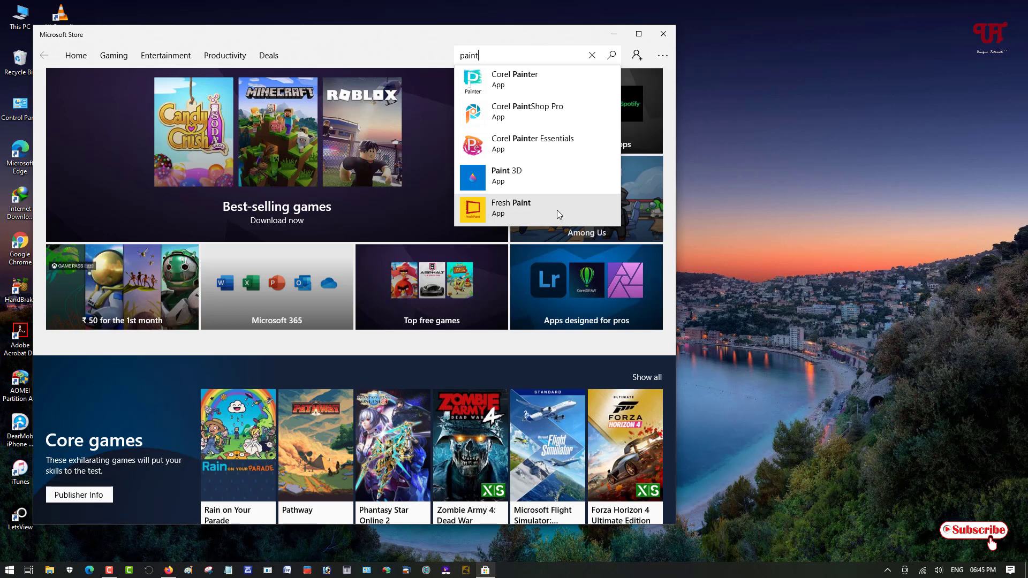
{"action": "left_click", "coordinate": [674, 38]}
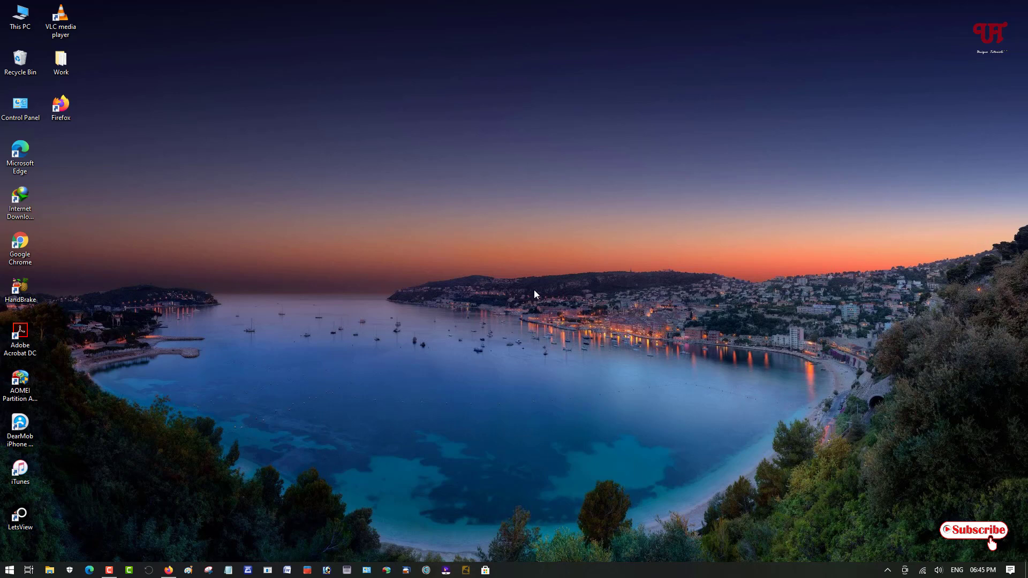
Step: Switch to Firefox, open the MajorGeeks page for Microsoft Paint 10.2010.2.0 from the search results, and save its Msixbundle file
{"action": "left_click", "coordinate": [170, 570]}
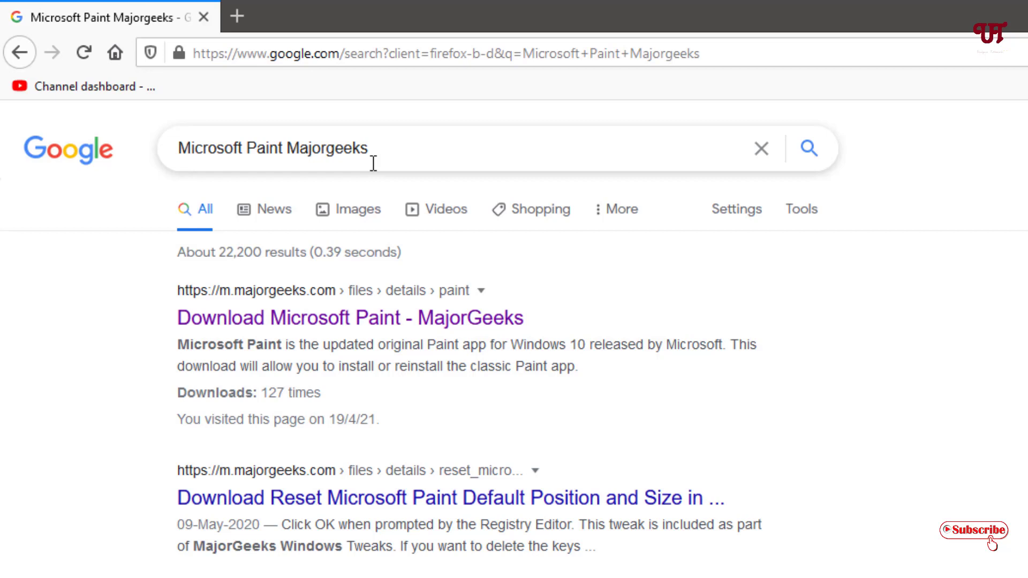
{"action": "left_click", "coordinate": [301, 327]}
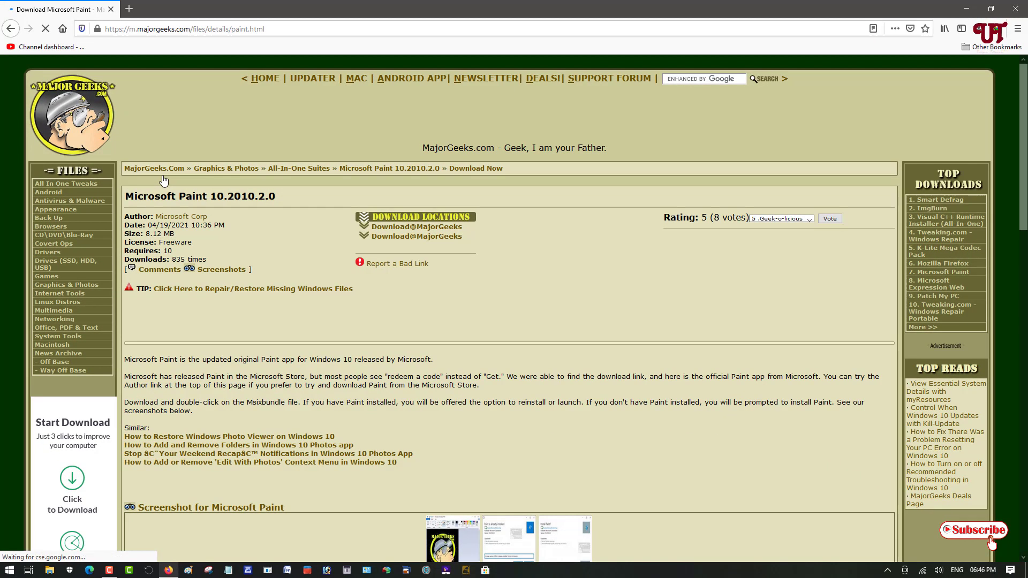
{"action": "left_click", "coordinate": [418, 231]}
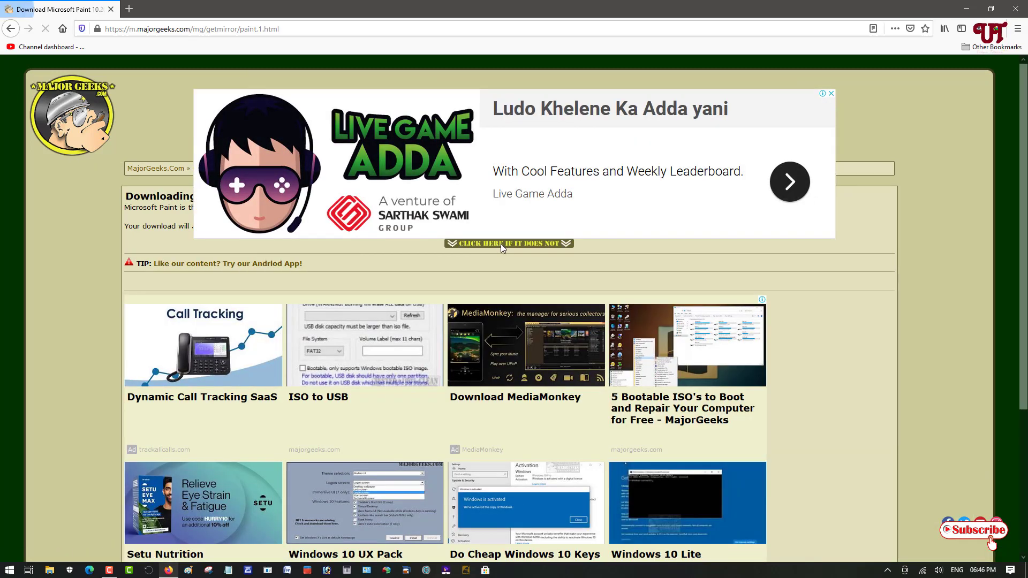
{"action": "left_click", "coordinate": [831, 94]}
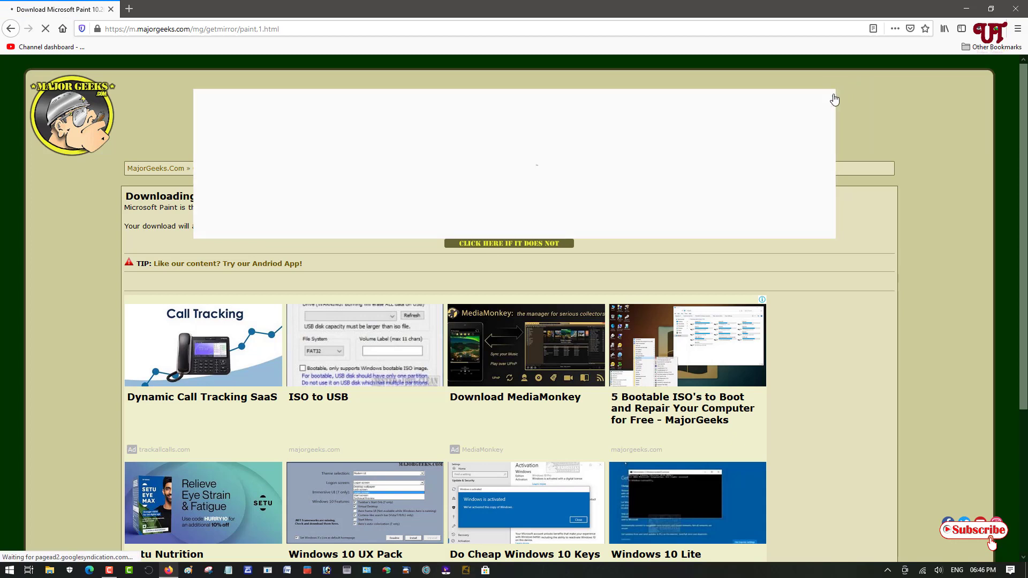
{"action": "left_click", "coordinate": [535, 244]}
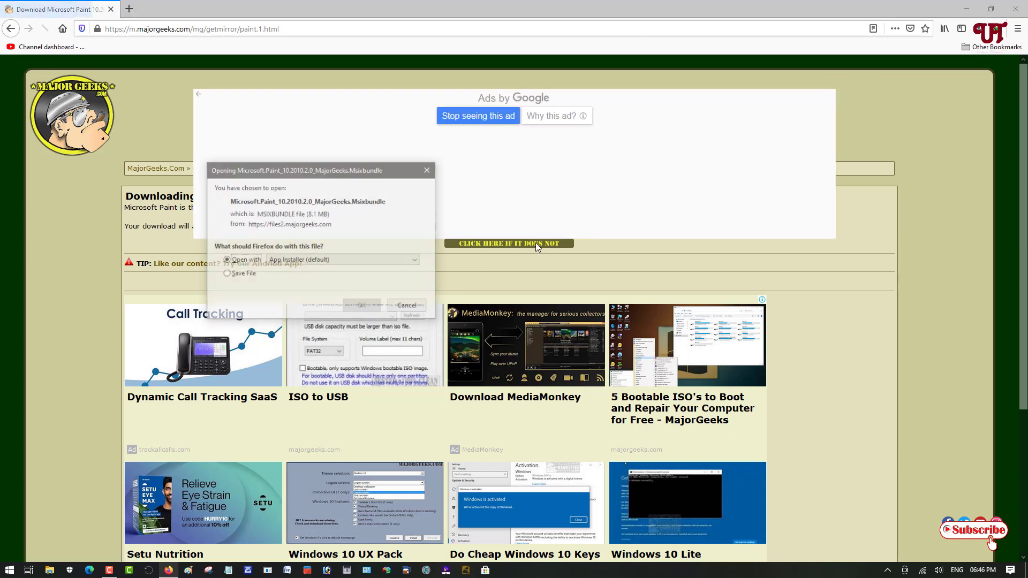
{"action": "left_click", "coordinate": [237, 275]}
{"action": "left_click", "coordinate": [358, 307]}
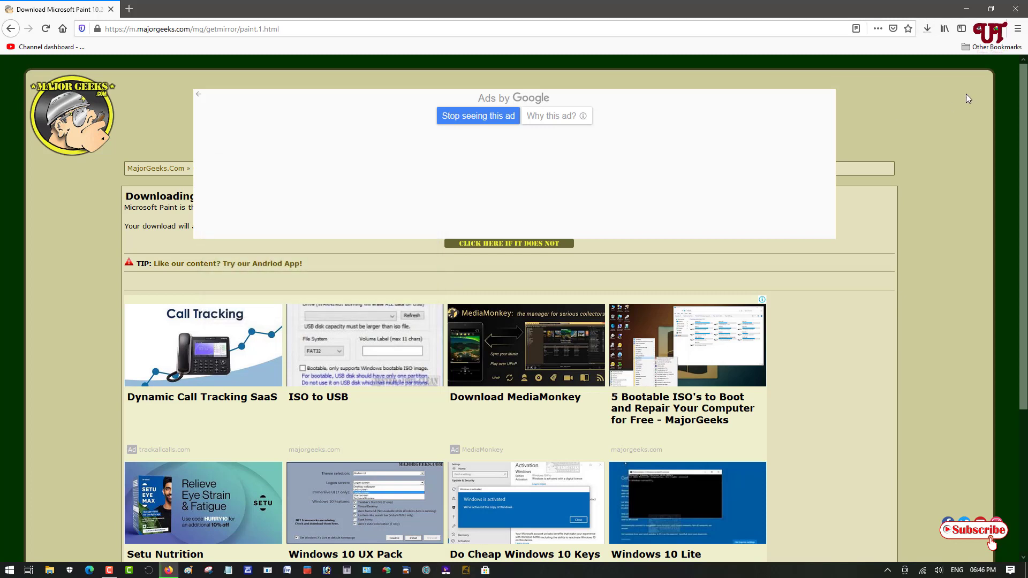
Step: Show the downloaded Microsoft.Paint_10.2010.2.0_MajorGeeks file in its containing folder and close Firefox
{"action": "left_click", "coordinate": [933, 32]}
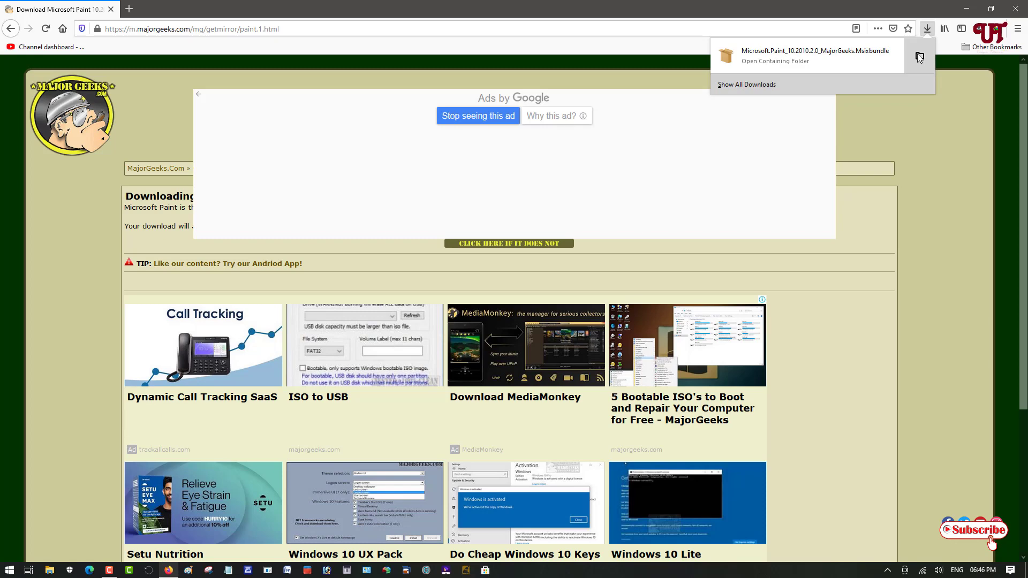
{"action": "left_click", "coordinate": [920, 57]}
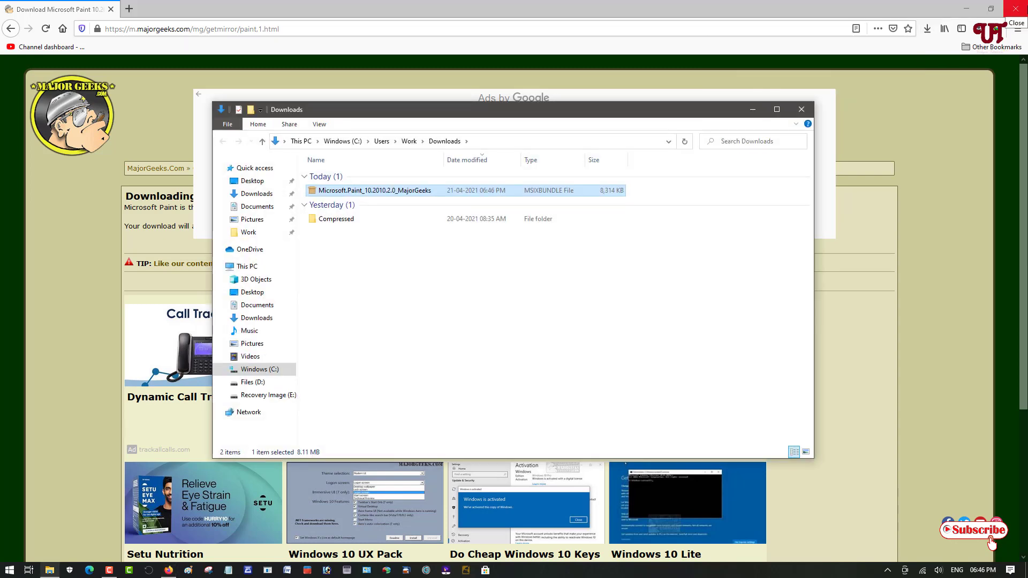
{"action": "left_click", "coordinate": [1016, 9]}
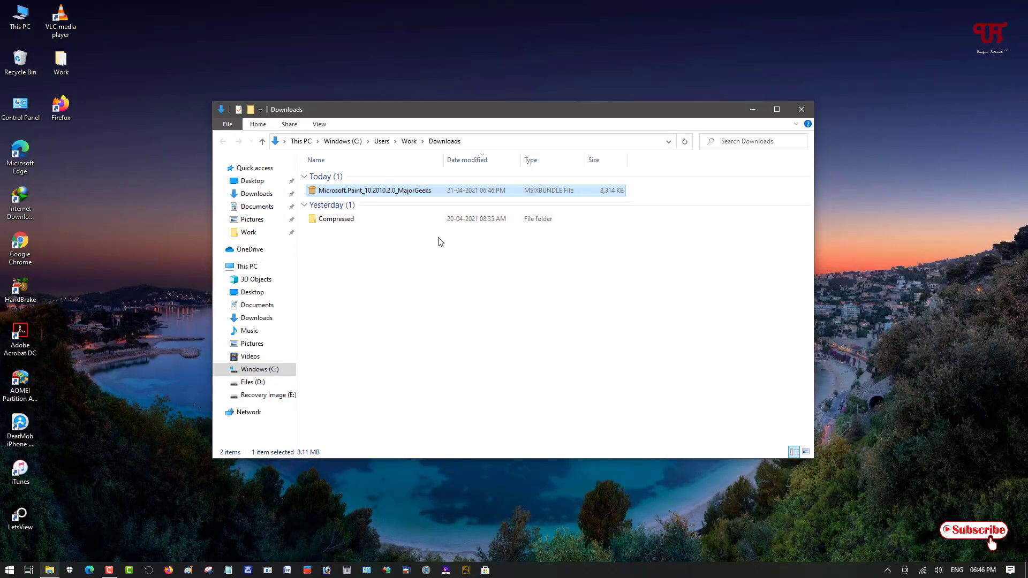
Step: Launch the downloaded Paint package, close the Downloads folder, and try to install Paint over the metered connection
{"action": "double_click", "coordinate": [357, 191]}
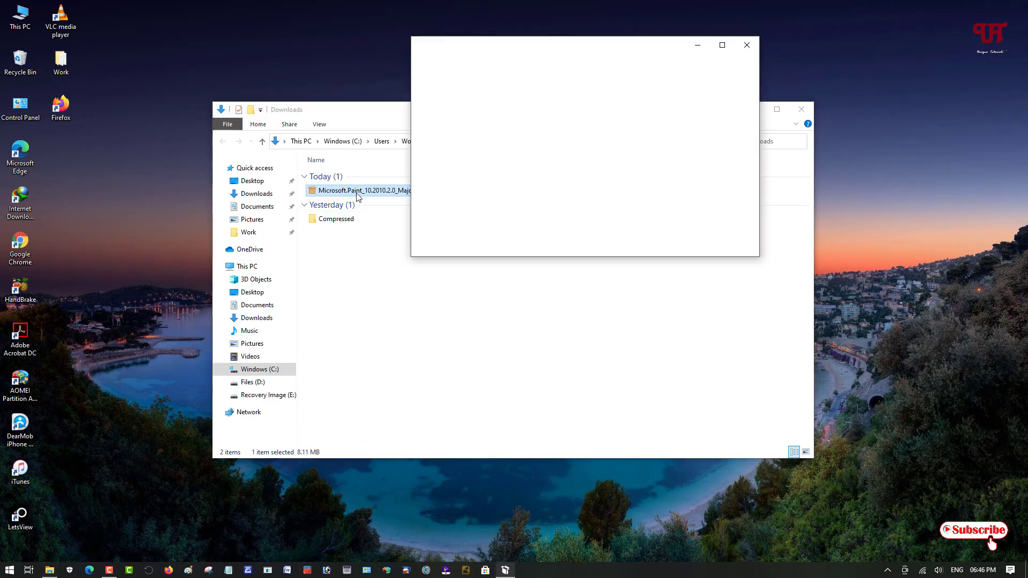
{"action": "left_click", "coordinate": [805, 110]}
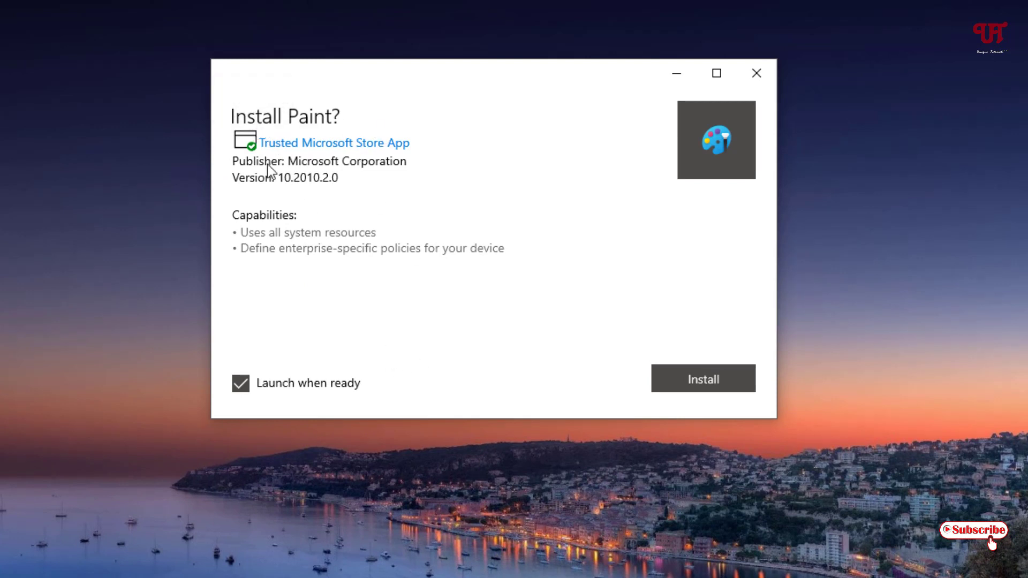
{"action": "mouse_move", "coordinate": [284, 152]}
{"action": "left_click", "coordinate": [704, 384]}
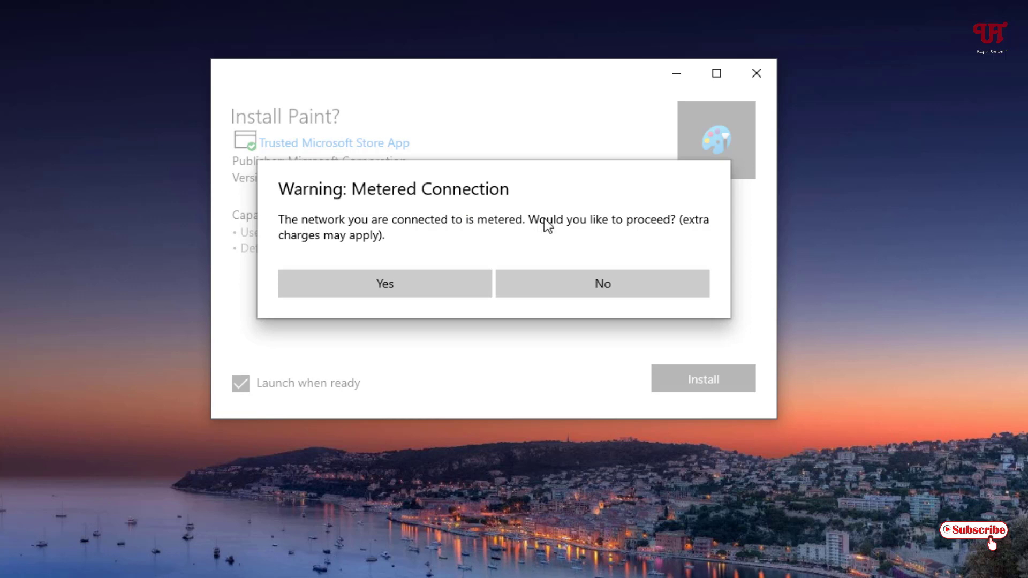
{"action": "left_click", "coordinate": [375, 284]}
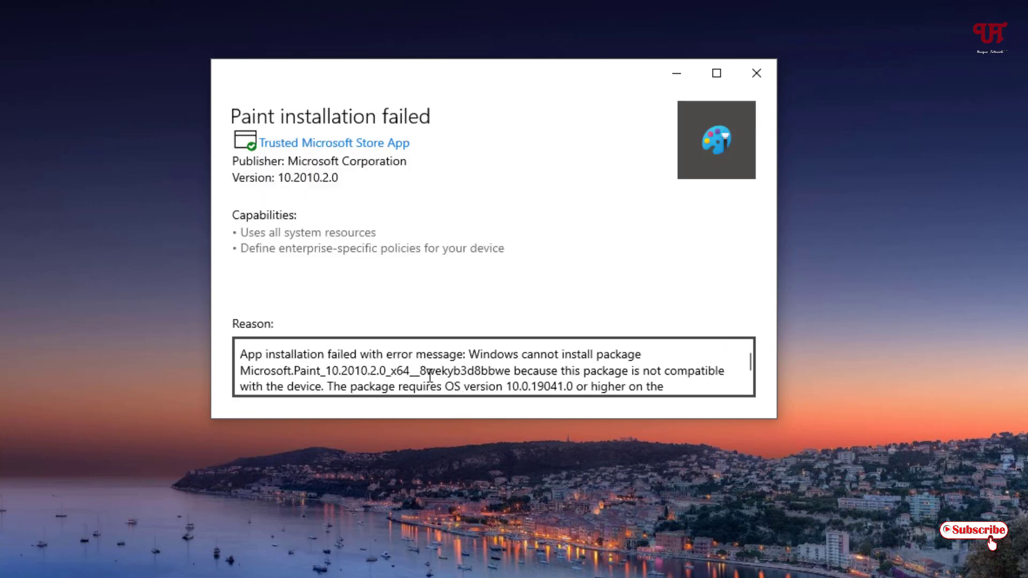
Step: Examine the Paint installer's failure reason for the Windows version the package requires and the version the device runs
{"action": "scroll", "coordinate": [428, 375], "scroll_direction": "down", "scroll_amount": 1}
{"action": "scroll", "coordinate": [428, 376], "scroll_direction": "up", "scroll_amount": 2}
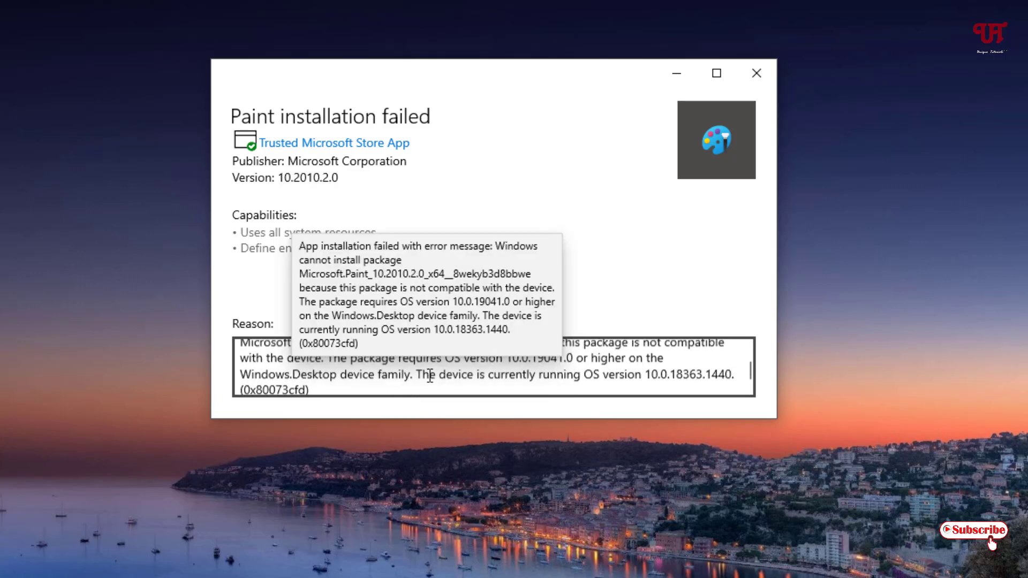
{"action": "scroll", "coordinate": [429, 377], "scroll_direction": "down", "scroll_amount": 1}
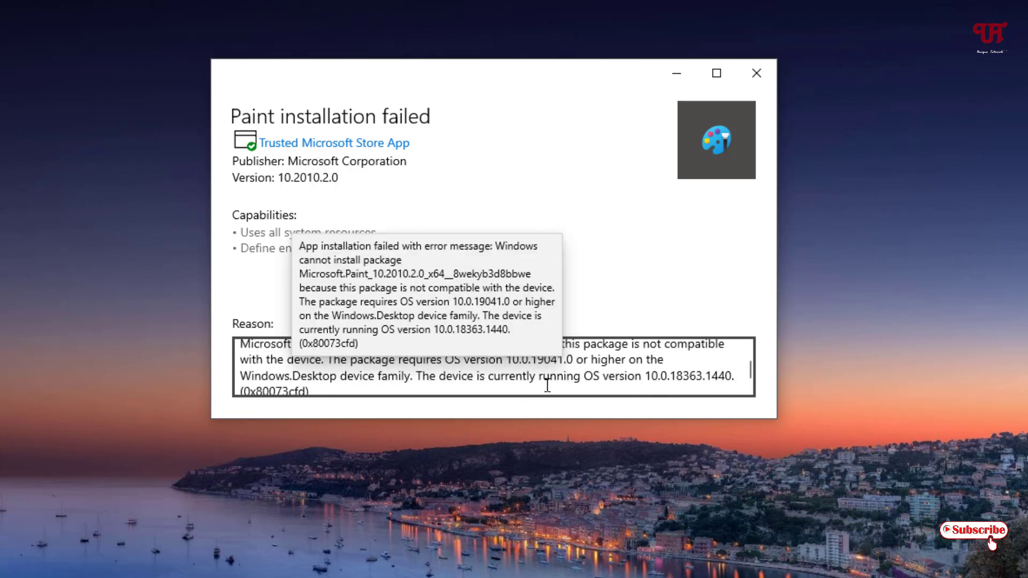
{"action": "scroll", "coordinate": [292, 388], "scroll_direction": "down", "scroll_amount": 1}
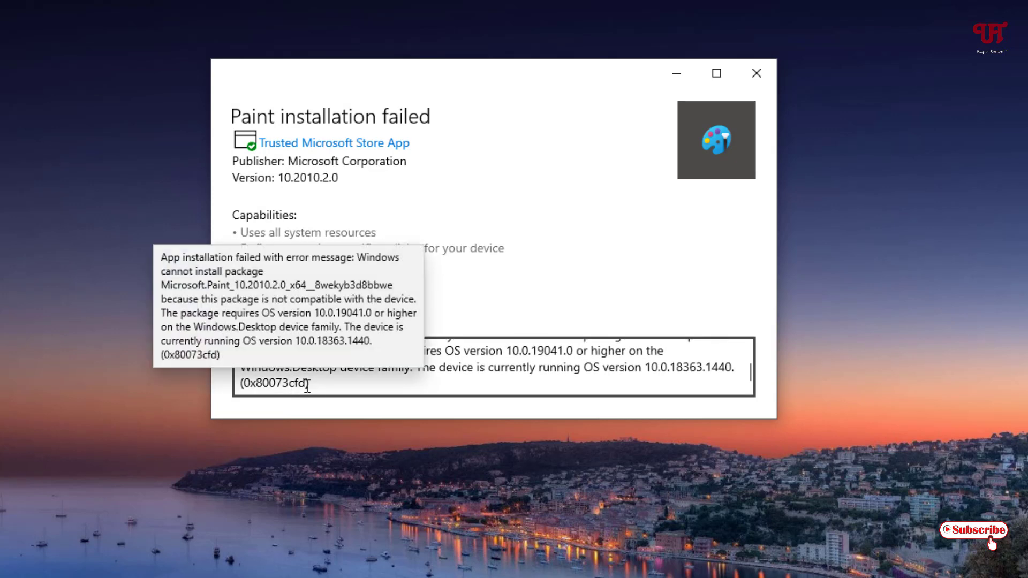
{"action": "scroll", "coordinate": [440, 391], "scroll_direction": "up", "scroll_amount": 1}
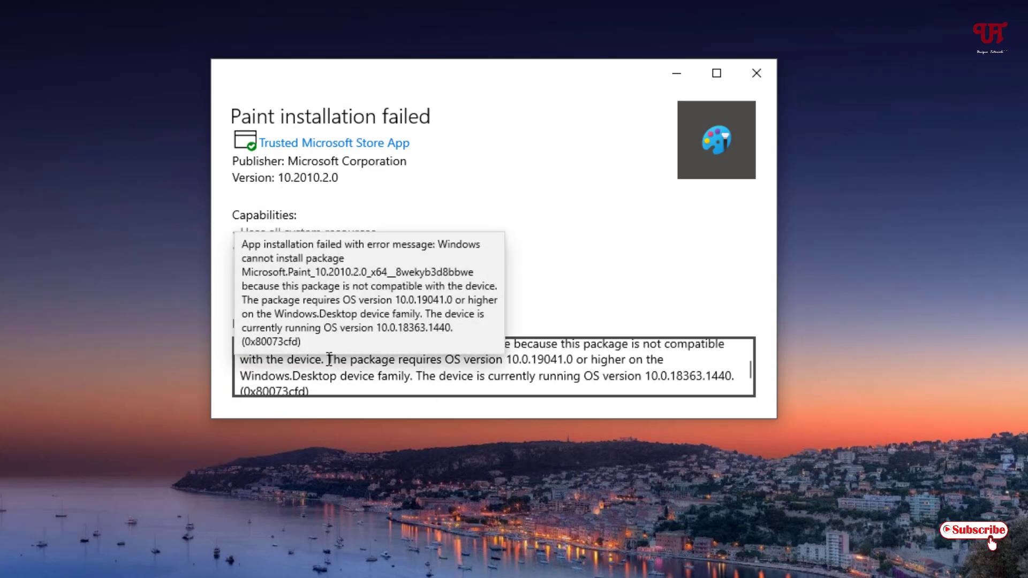
{"action": "left_click_drag", "start_coordinate": [330, 360], "coordinate": [581, 357]}
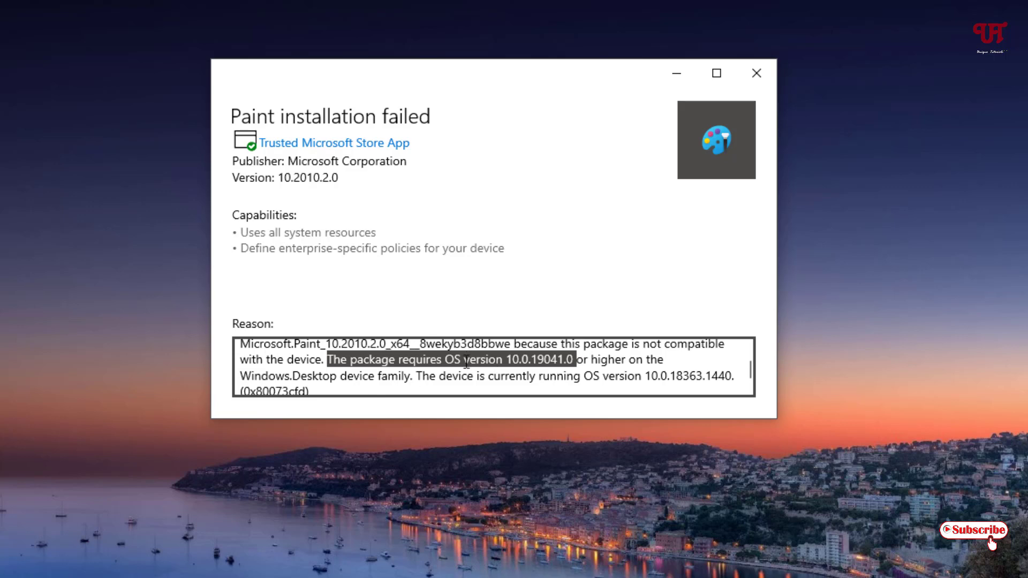
{"action": "scroll", "coordinate": [466, 375], "scroll_direction": "down", "scroll_amount": 1}
{"action": "left_click", "coordinate": [391, 376]}
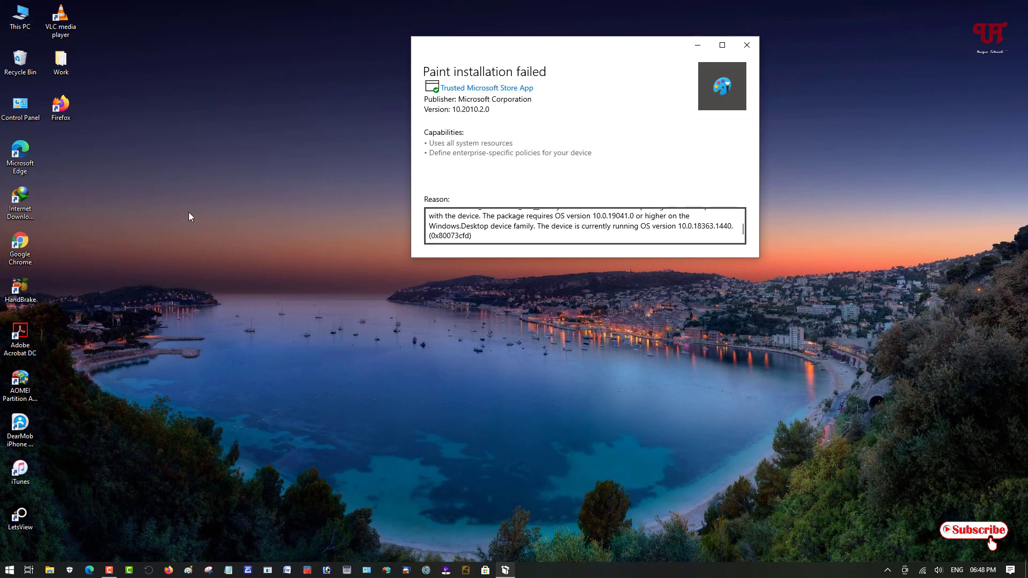
Step: Open the About page of the System settings in Windows Settings
{"action": "left_click", "coordinate": [9, 570]}
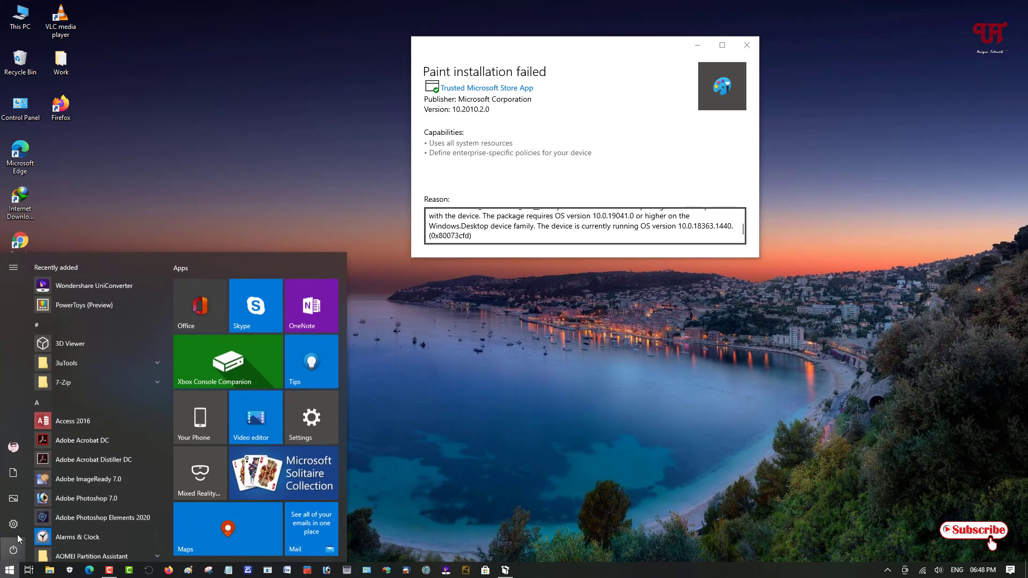
{"action": "left_click", "coordinate": [14, 524]}
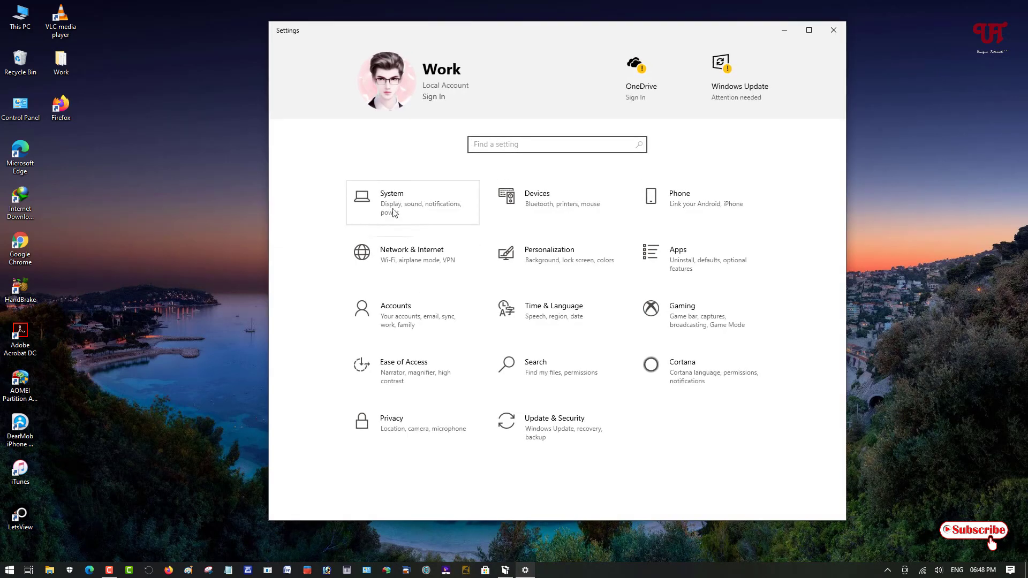
{"action": "left_click", "coordinate": [393, 209]}
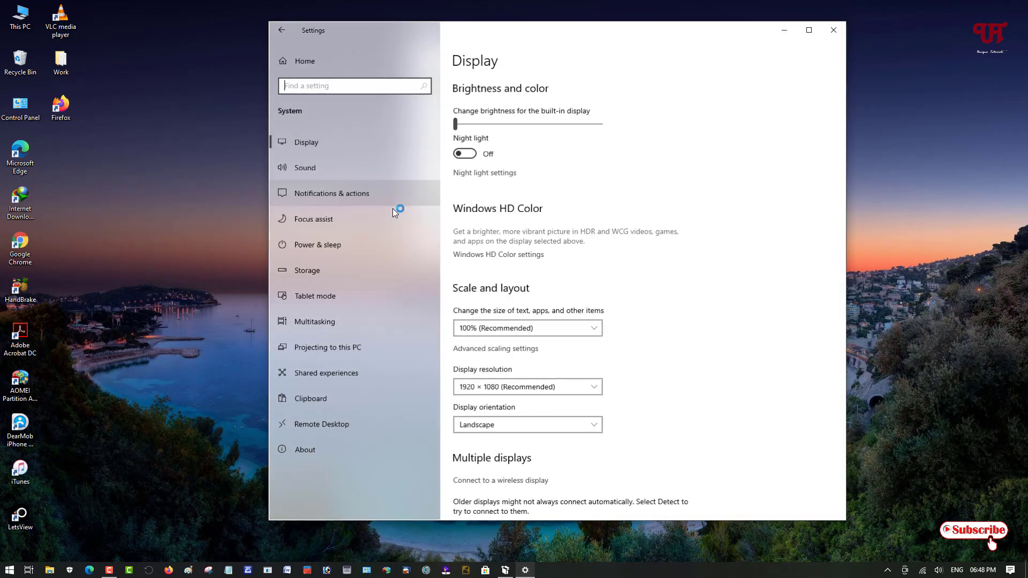
{"action": "left_click", "coordinate": [333, 450]}
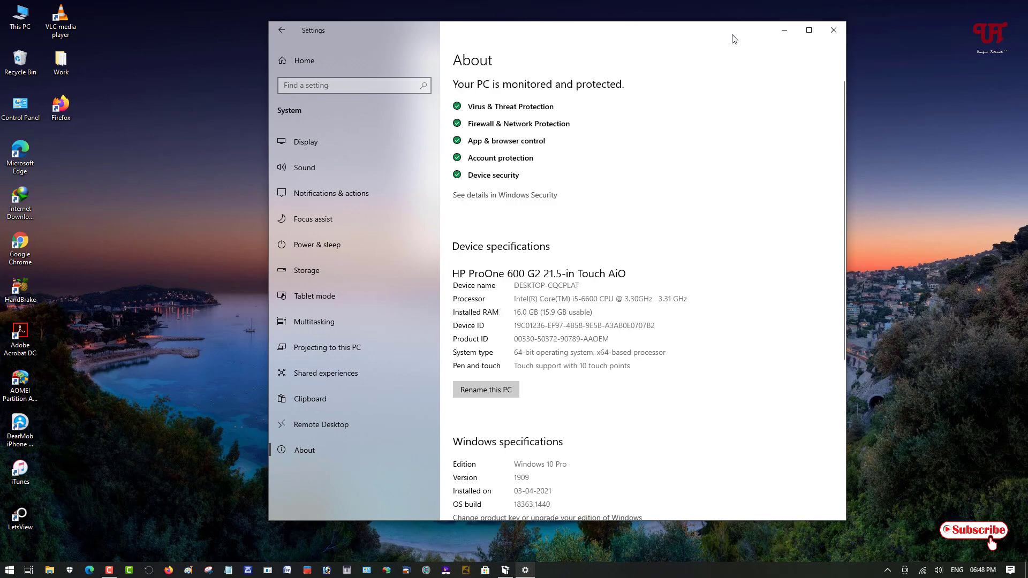
Step: Arrange the Settings and installer windows side by side and compare the OS build with the version required for Paint
{"action": "left_click_drag", "start_coordinate": [734, 39], "coordinate": [552, 33]}
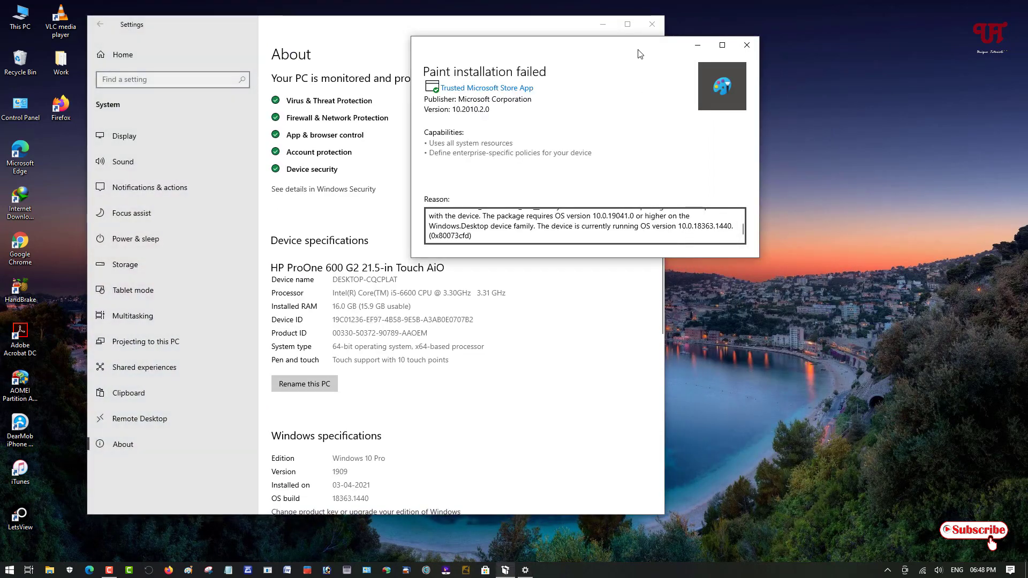
{"action": "left_click_drag", "start_coordinate": [638, 54], "coordinate": [875, 43]}
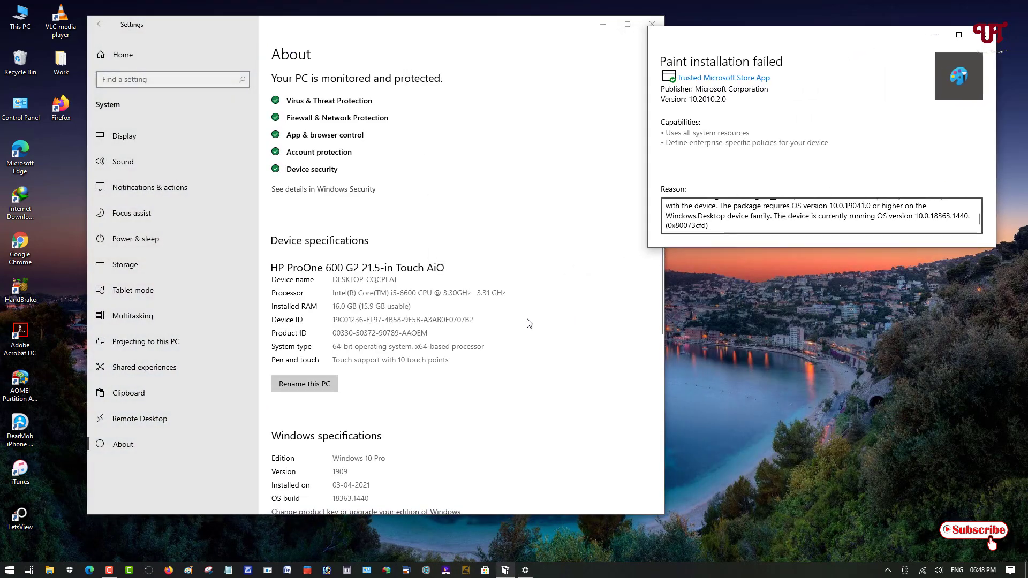
{"action": "scroll", "coordinate": [529, 324], "scroll_direction": "down", "scroll_amount": 3}
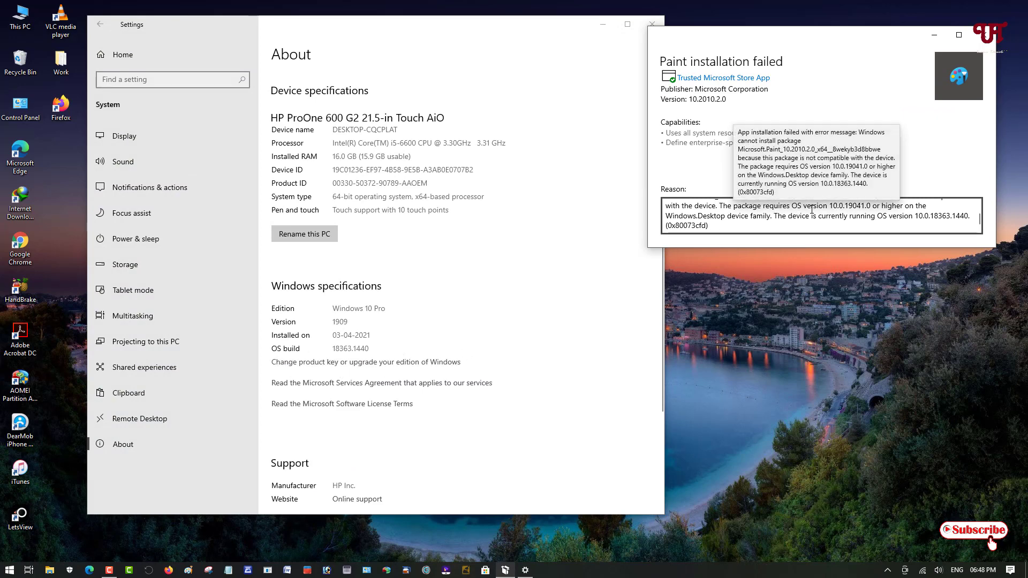
{"action": "left_click_drag", "start_coordinate": [792, 206], "coordinate": [872, 204]}
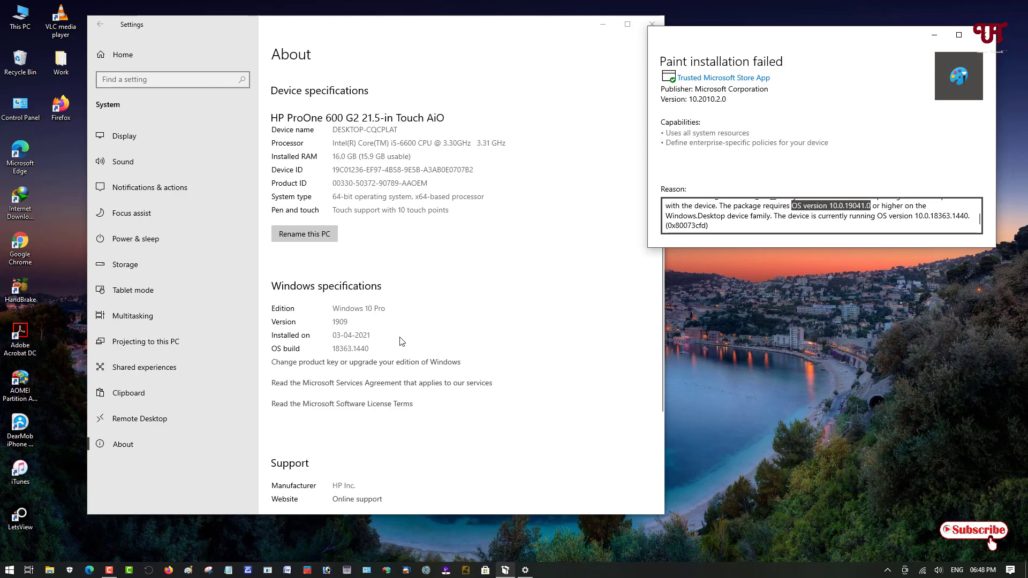
{"action": "left_click", "coordinate": [338, 352]}
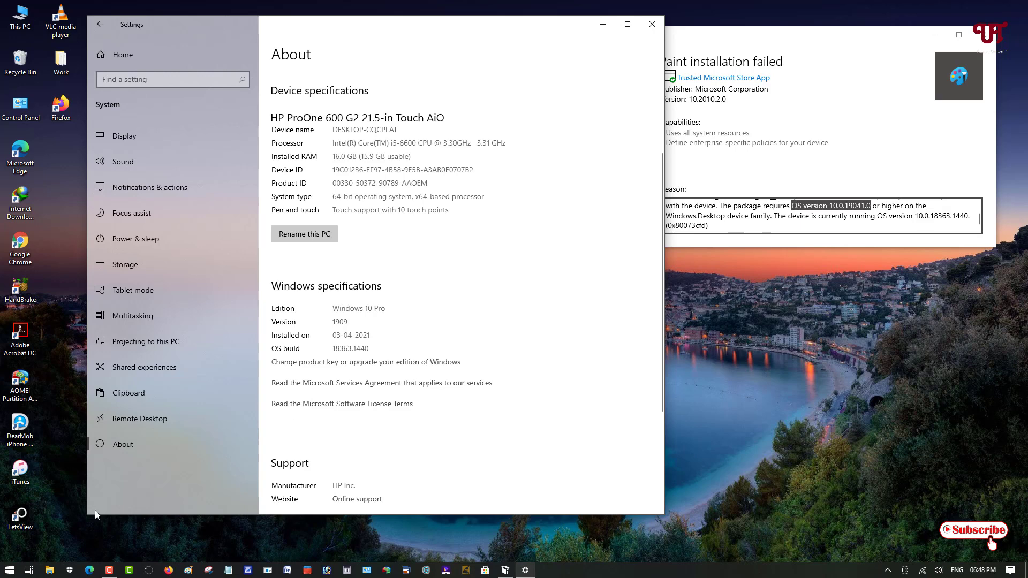
Step: Search Windows for "paint" to check which Paint apps are already installed, and dismiss the search
{"action": "left_click", "coordinate": [9, 570]}
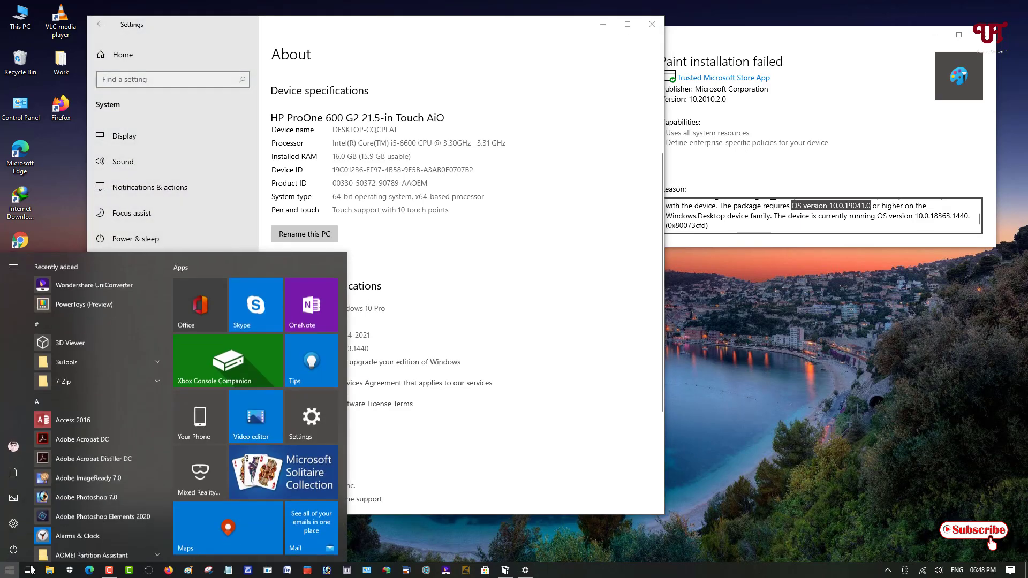
{"action": "type", "text": "pai"}
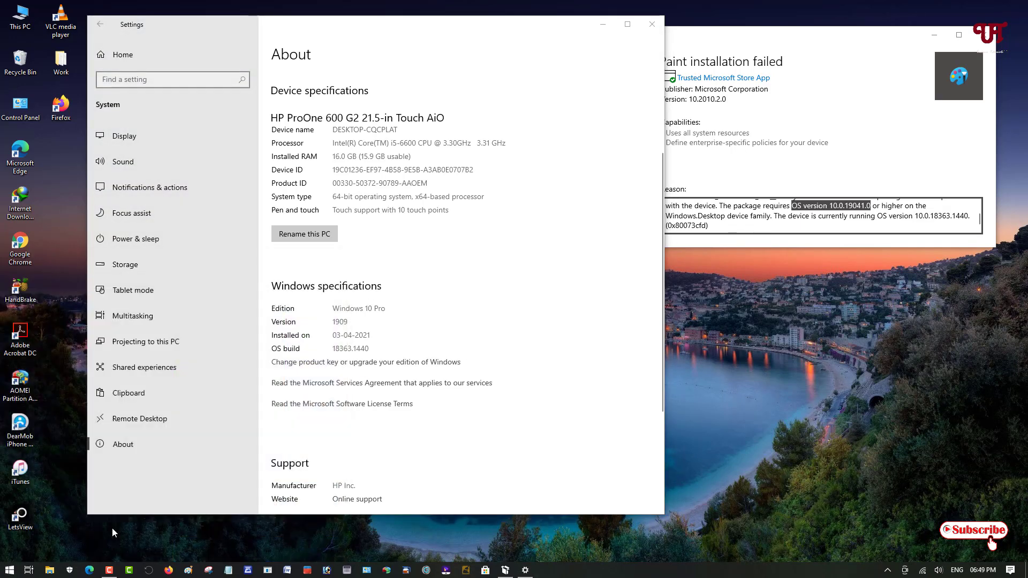
{"action": "type", "text": "nt"}
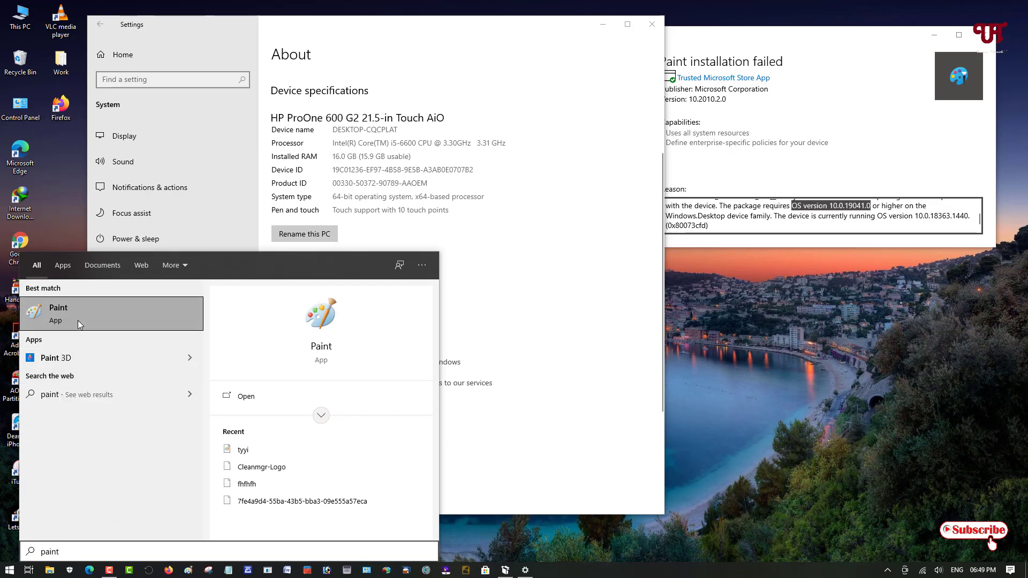
{"action": "left_click", "coordinate": [589, 256]}
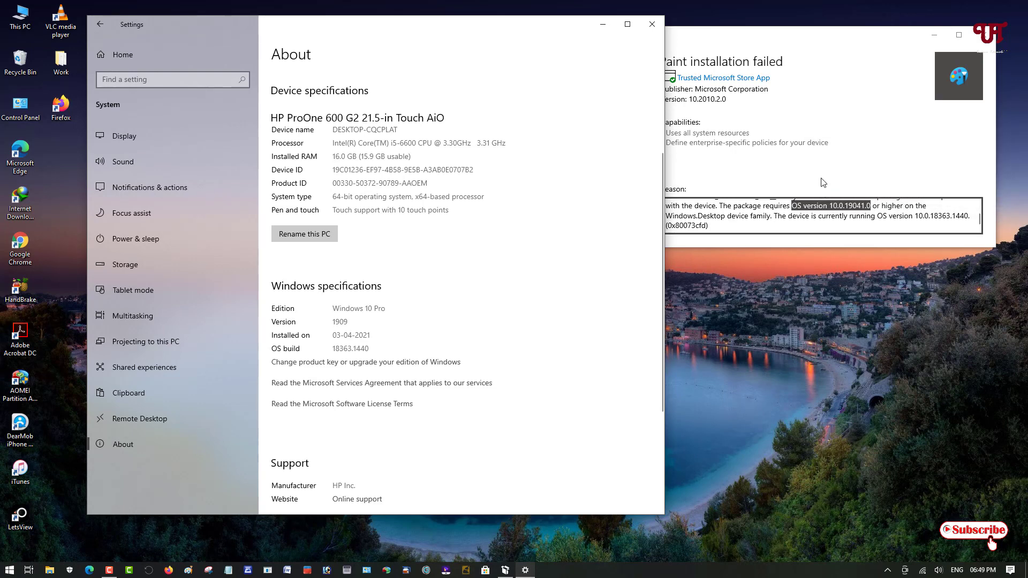
Step: Close Settings, recheck the required OS version in the Paint installer's failure reason, and close the installer
{"action": "left_click", "coordinate": [650, 30]}
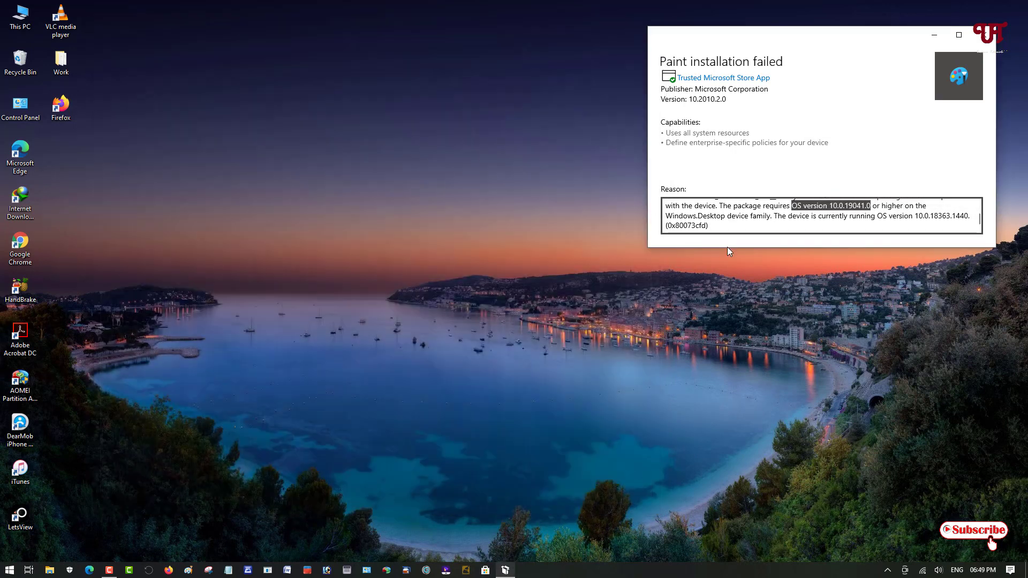
{"action": "left_click_drag", "start_coordinate": [749, 45], "coordinate": [443, 87]}
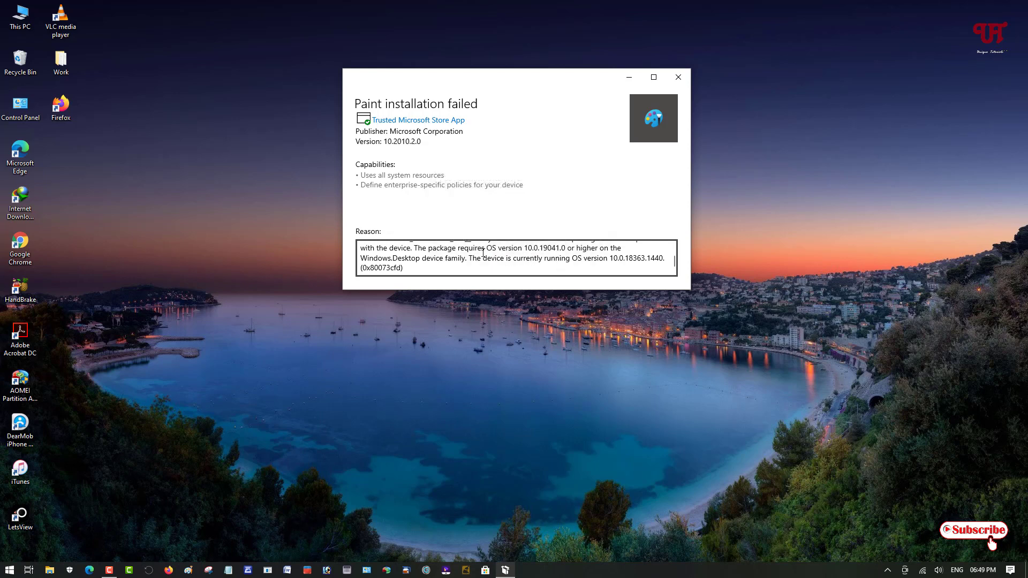
{"action": "left_click_drag", "start_coordinate": [485, 248], "coordinate": [568, 246]}
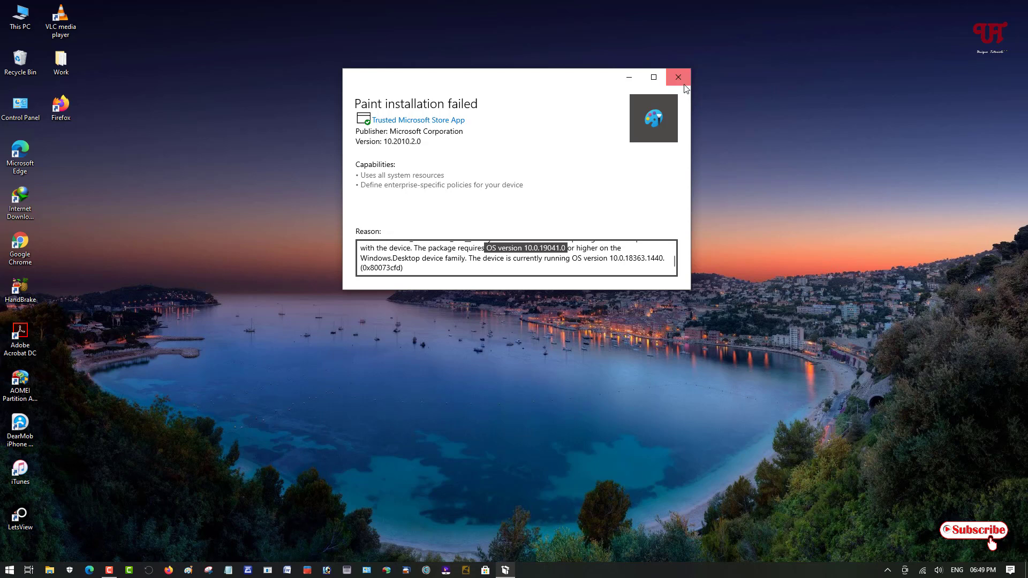
{"action": "left_click", "coordinate": [679, 79]}
{"action": "left_click", "coordinate": [629, 235]}
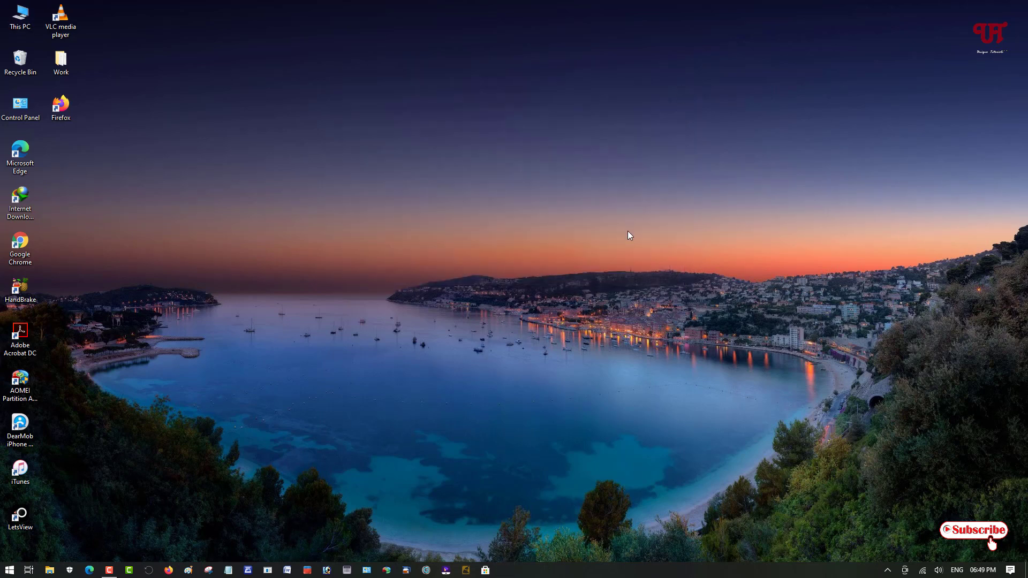